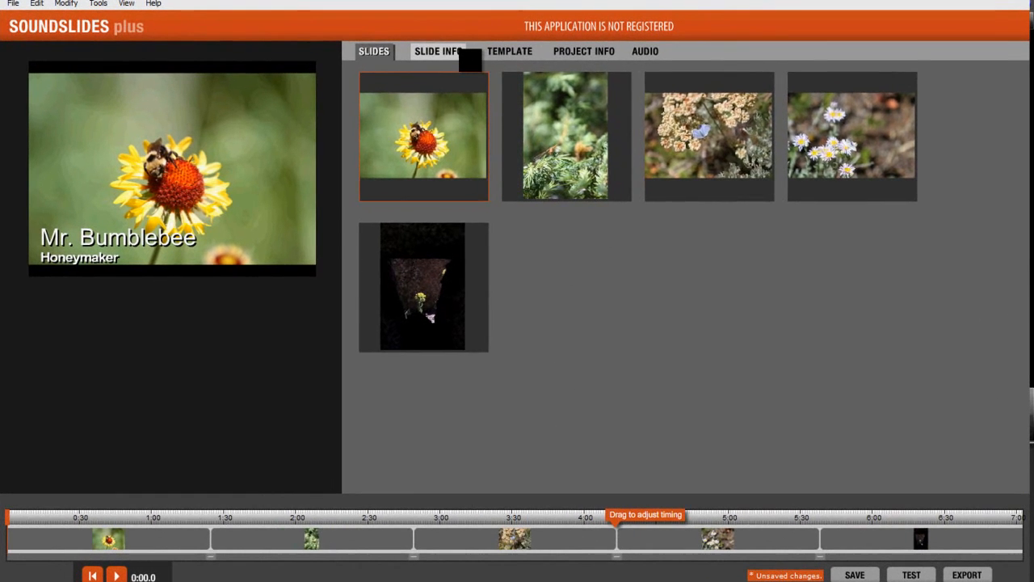
click(462, 54)
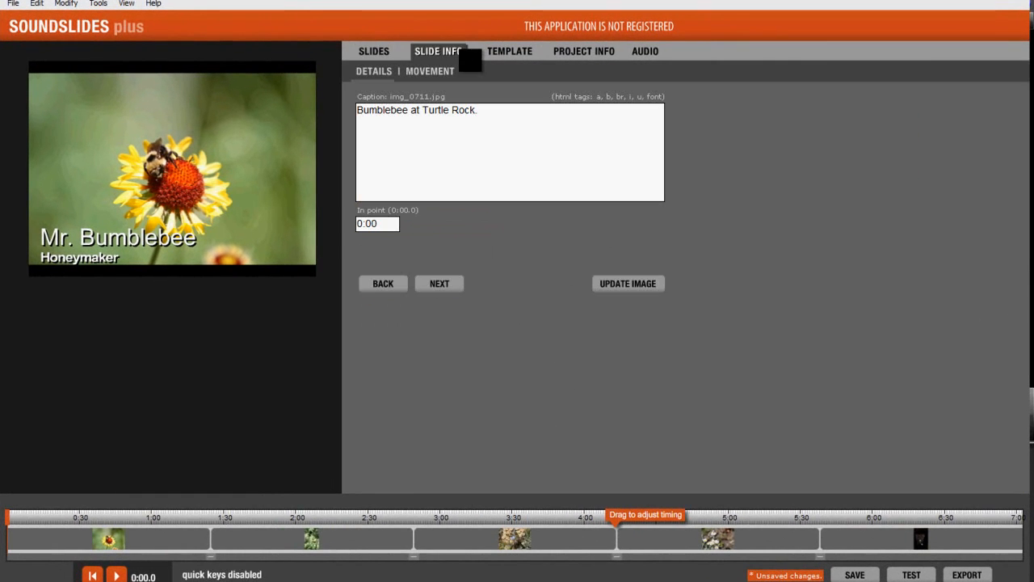
click(530, 58)
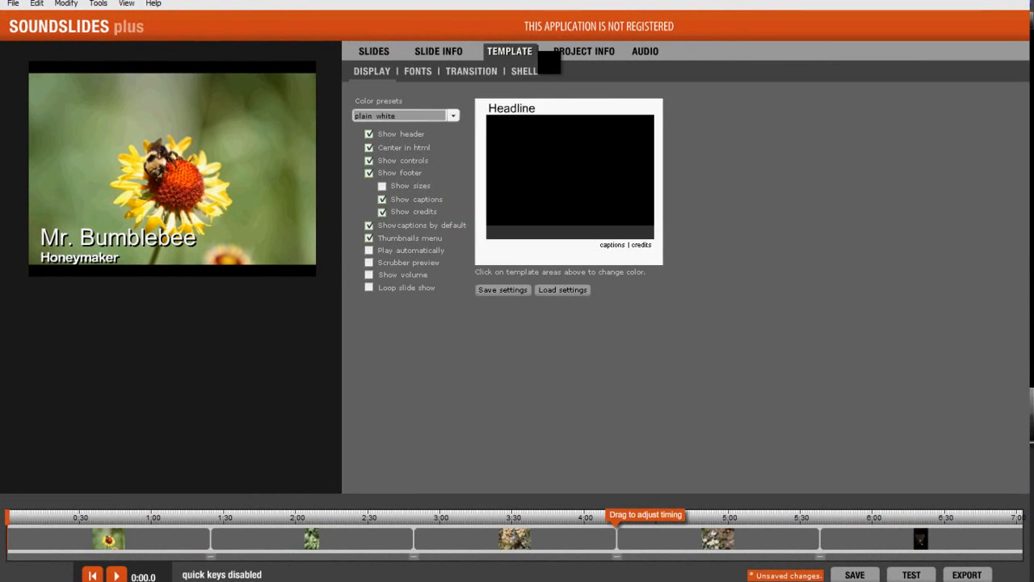
click(580, 58)
click(647, 55)
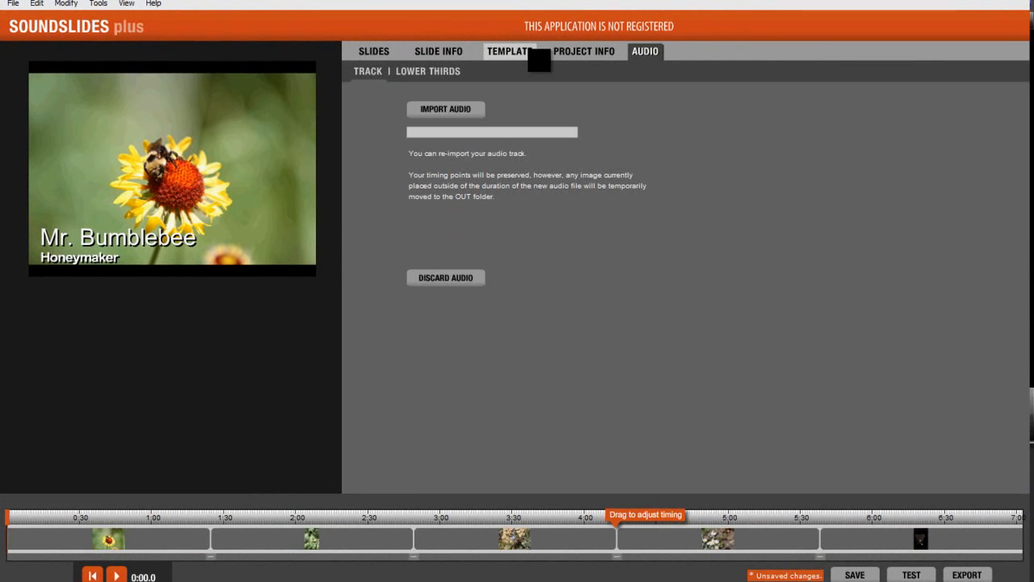
Set the template's transition to fade out/fade in with a transition time of 4.0 seconds
click(529, 61)
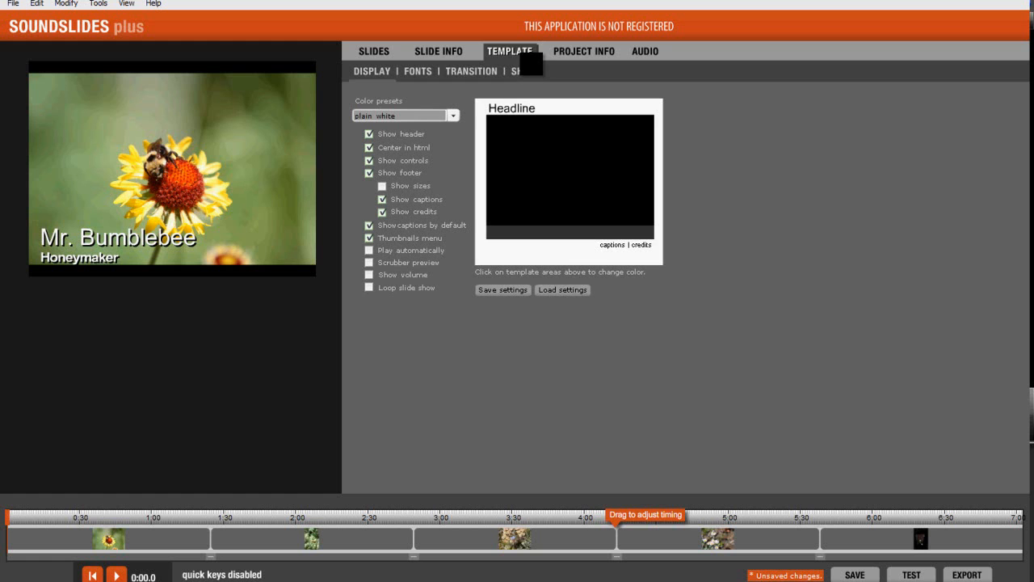
click(476, 76)
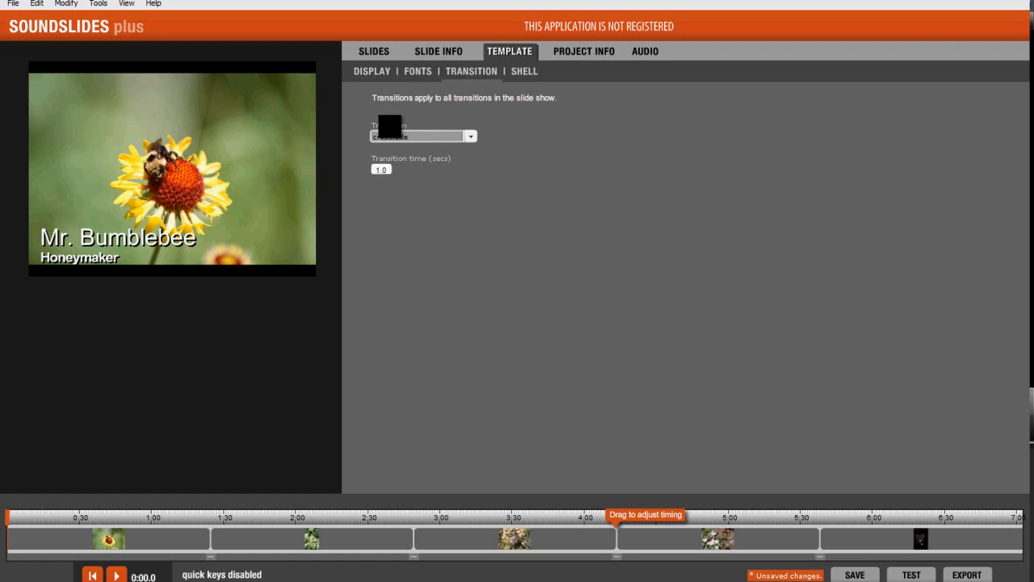
click(471, 137)
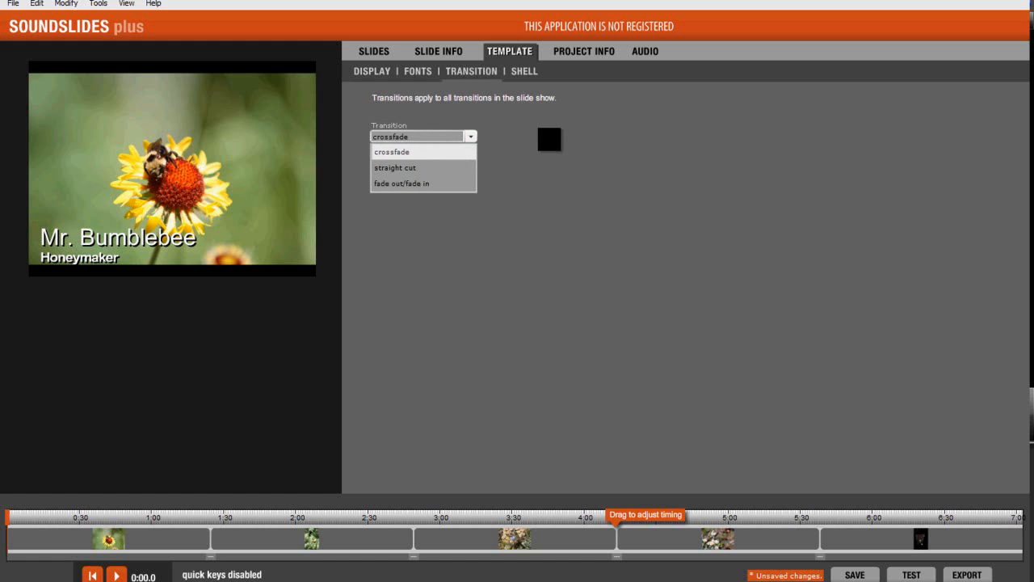
click(397, 184)
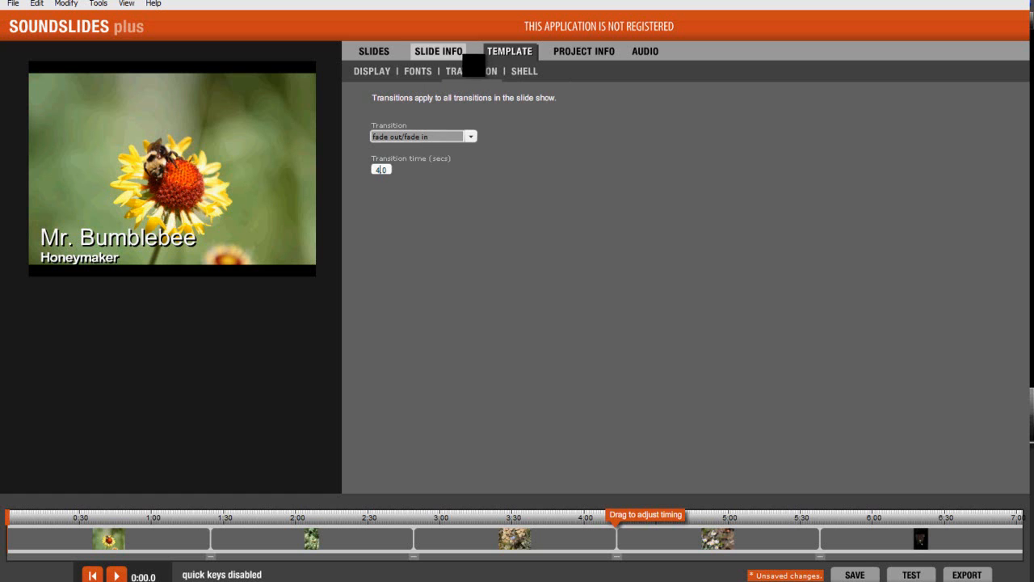
Shorten the first four slides on the timeline to about 12 seconds each
click(378, 55)
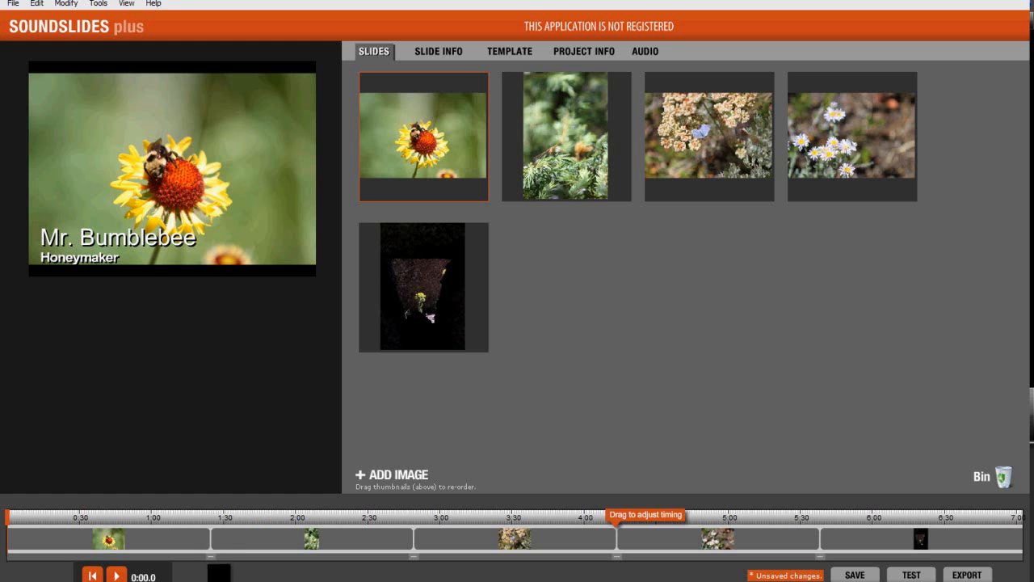
drag(222, 554, 50, 549)
drag(426, 550, 77, 548)
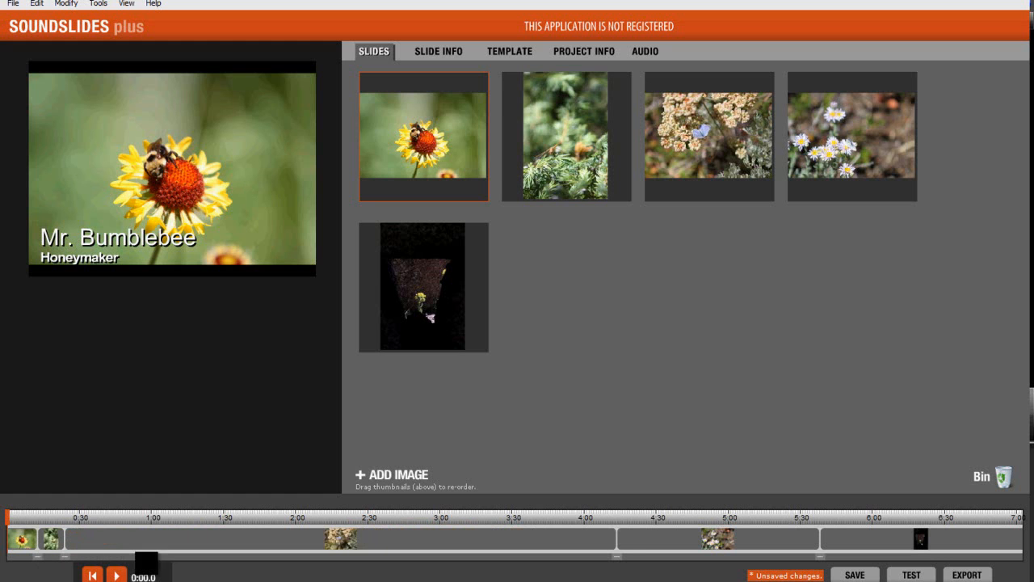
drag(626, 550, 103, 547)
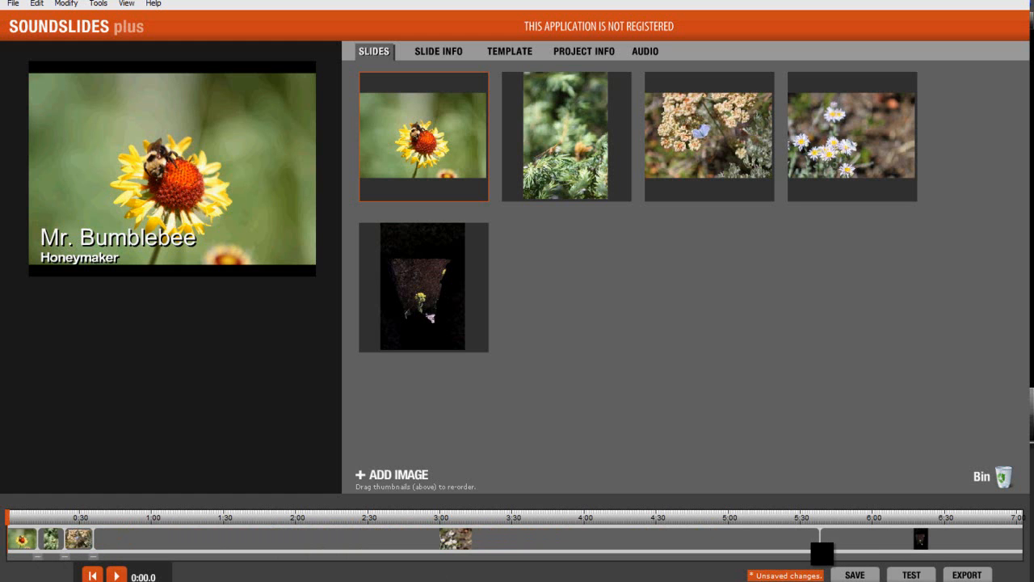
drag(826, 551, 131, 549)
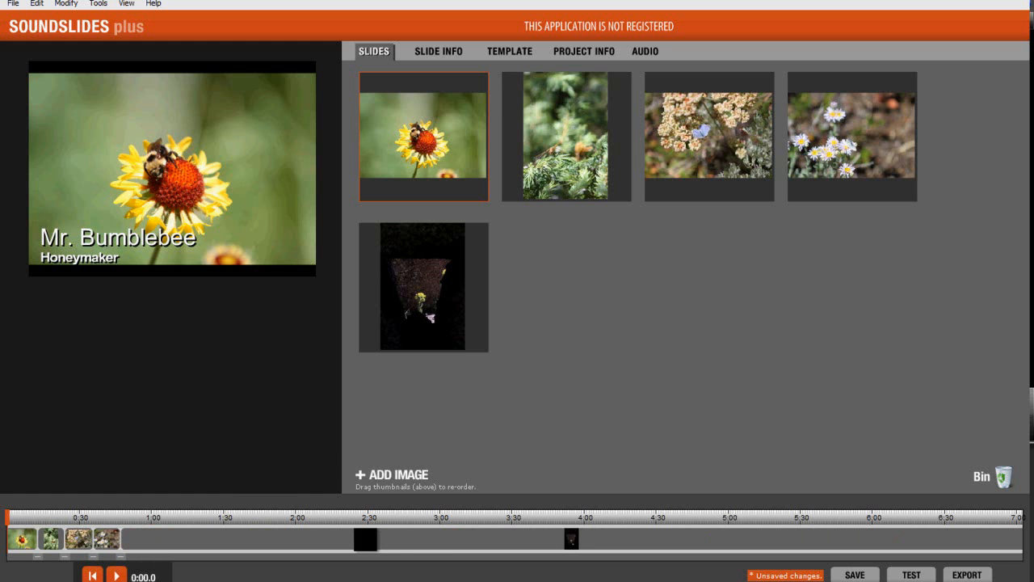
Test the slide show in the browser, play it through the first slide change, and close the preview
click(933, 575)
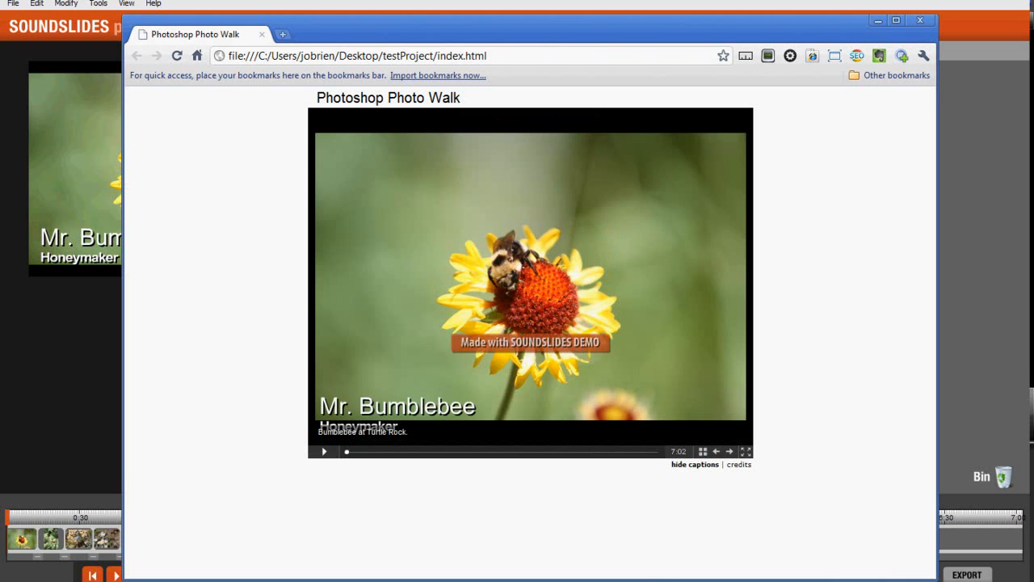
click(332, 452)
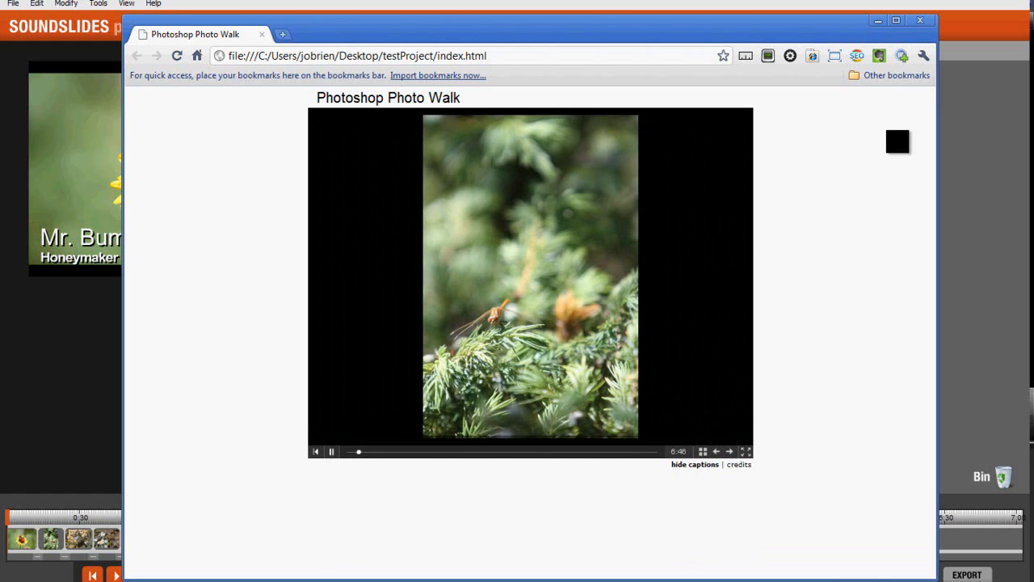
click(925, 23)
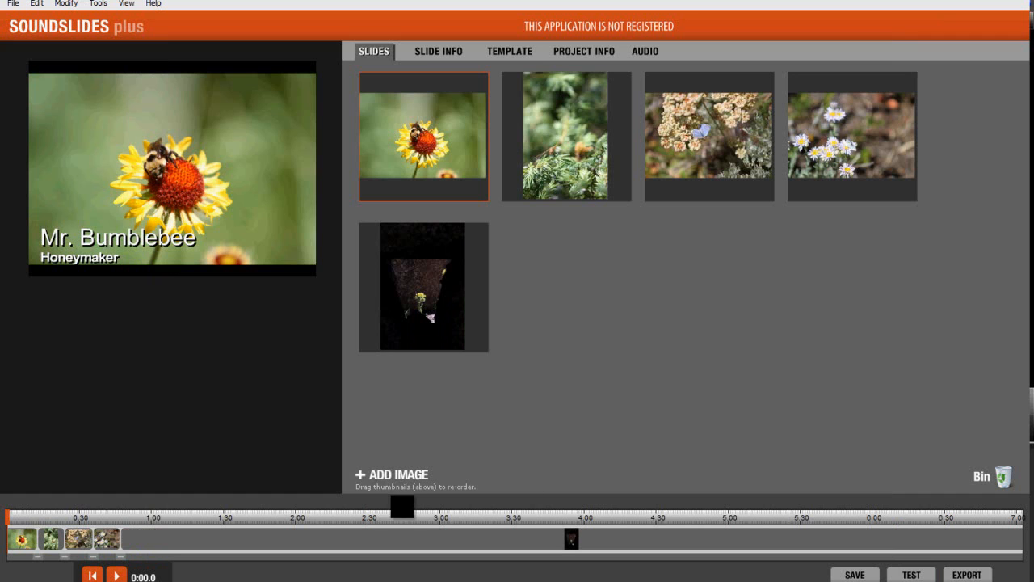
Enable the Show volume option in the template's display settings
click(525, 53)
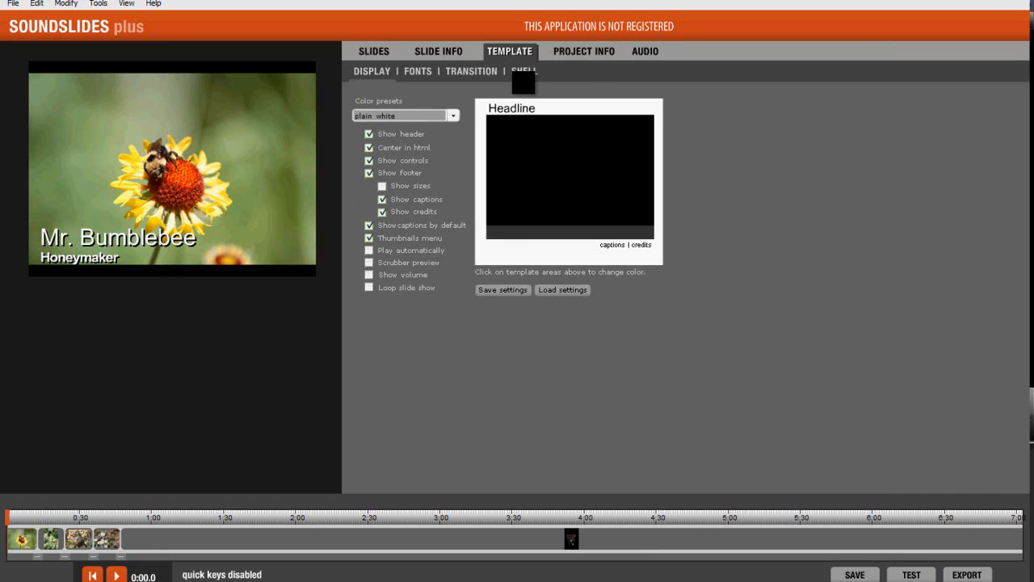
click(369, 275)
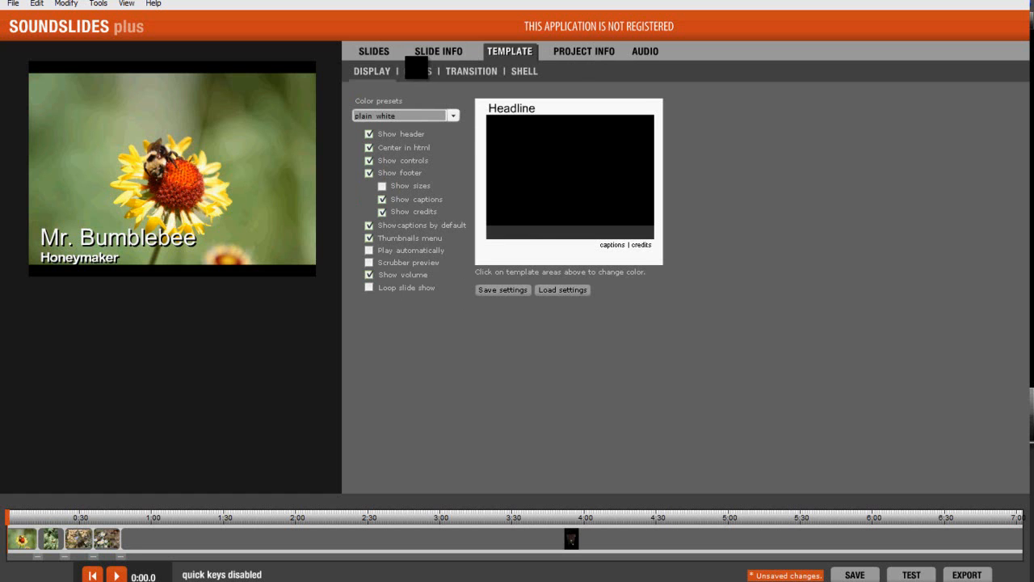
Shorten the first four slides on the timeline further, to about 7 seconds each
click(374, 53)
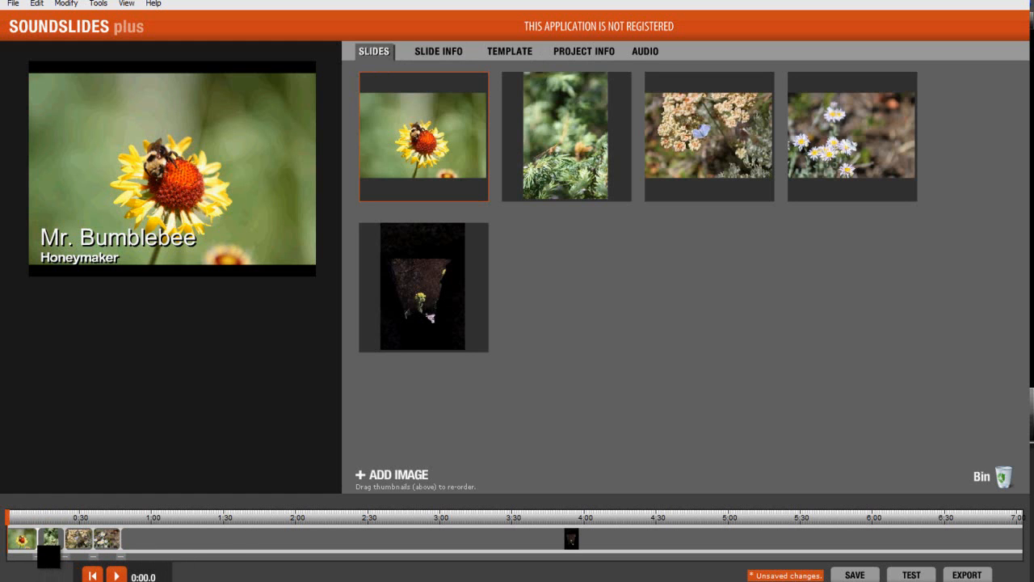
mouse_move(46, 551)
mouse_down()
mouse_move(30, 549)
mouse_move(125, 550)
mouse_move(44, 566)
mouse_move(34, 546)
mouse_move(36, 570)
mouse_up()
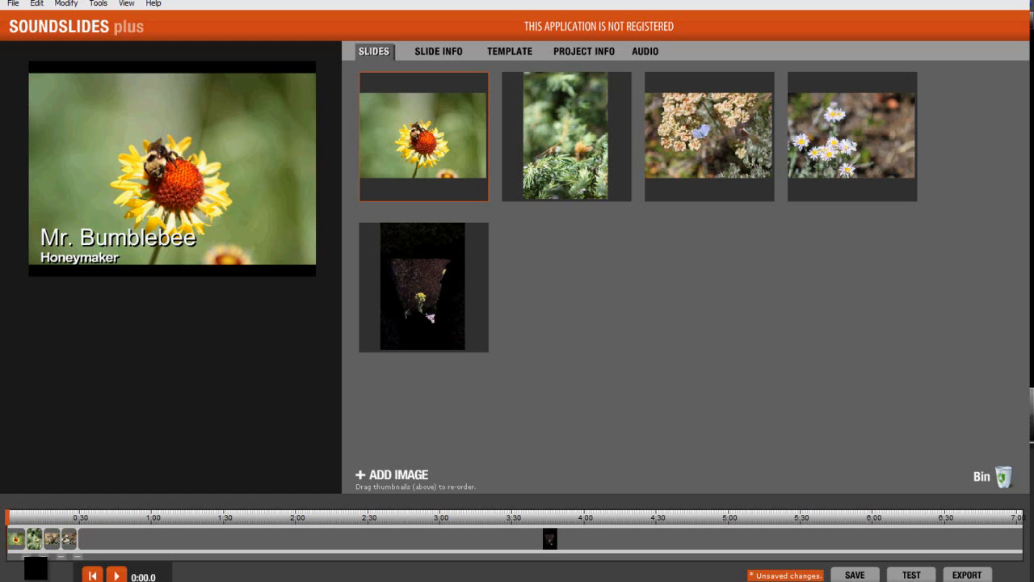
Apply a Crossfade transition with a 2.0 duration between the second and third slides
click(35, 557)
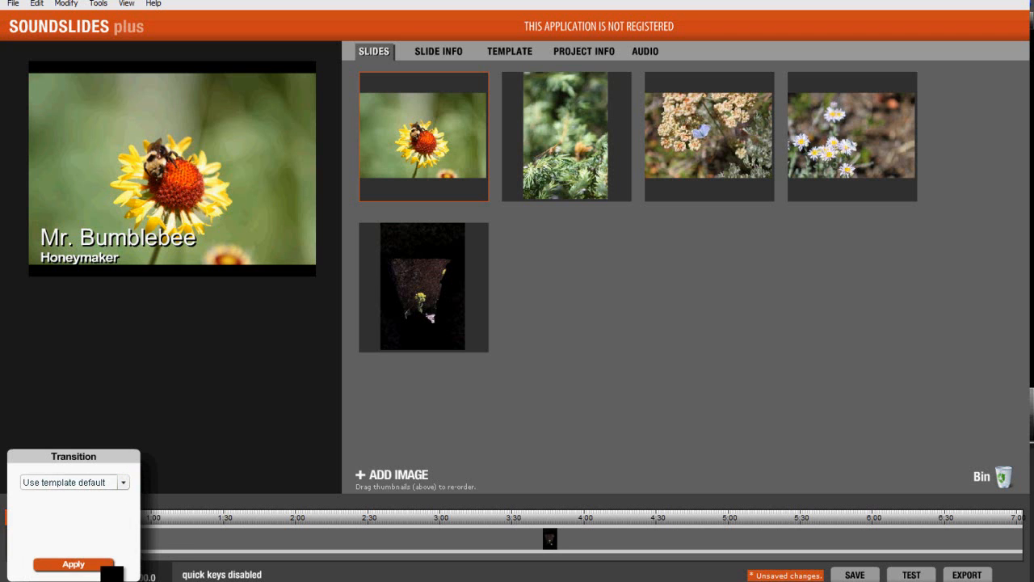
click(80, 563)
click(53, 566)
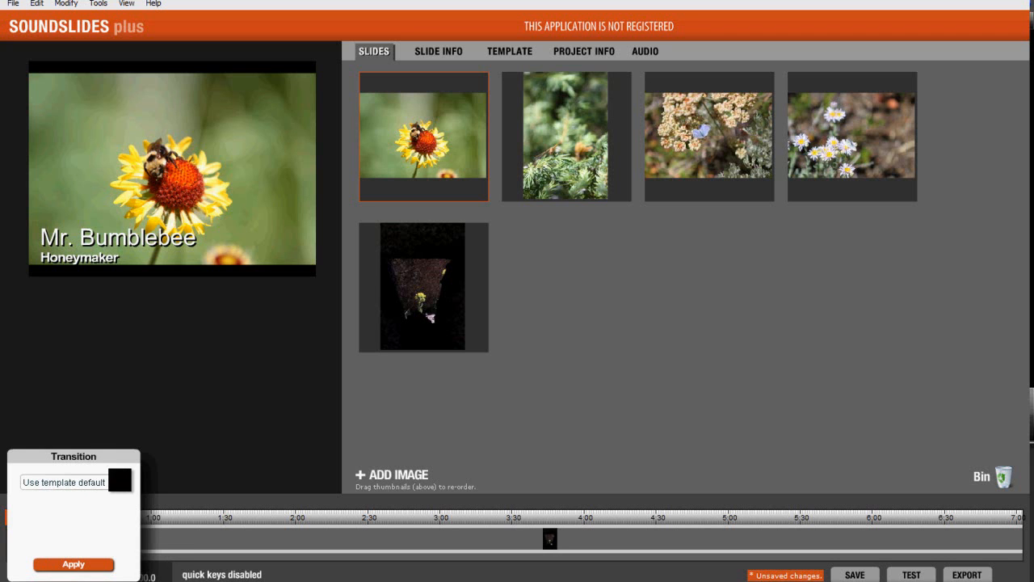
click(123, 482)
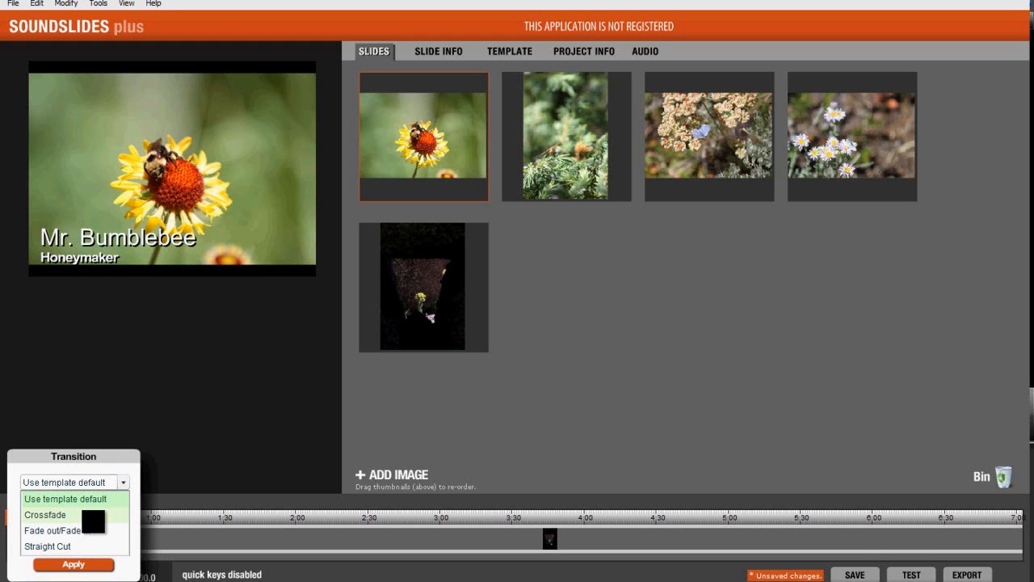
click(59, 517)
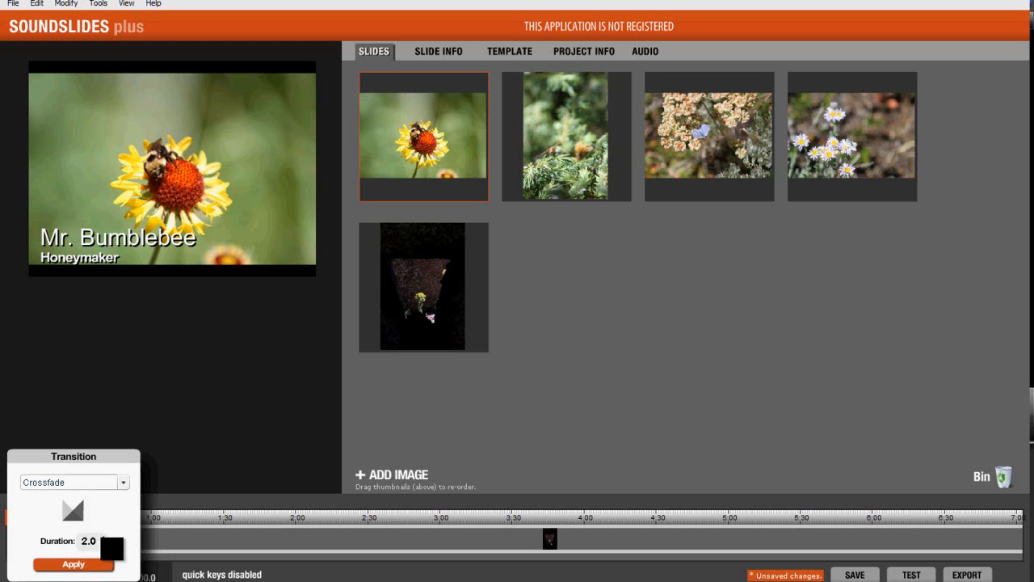
click(73, 564)
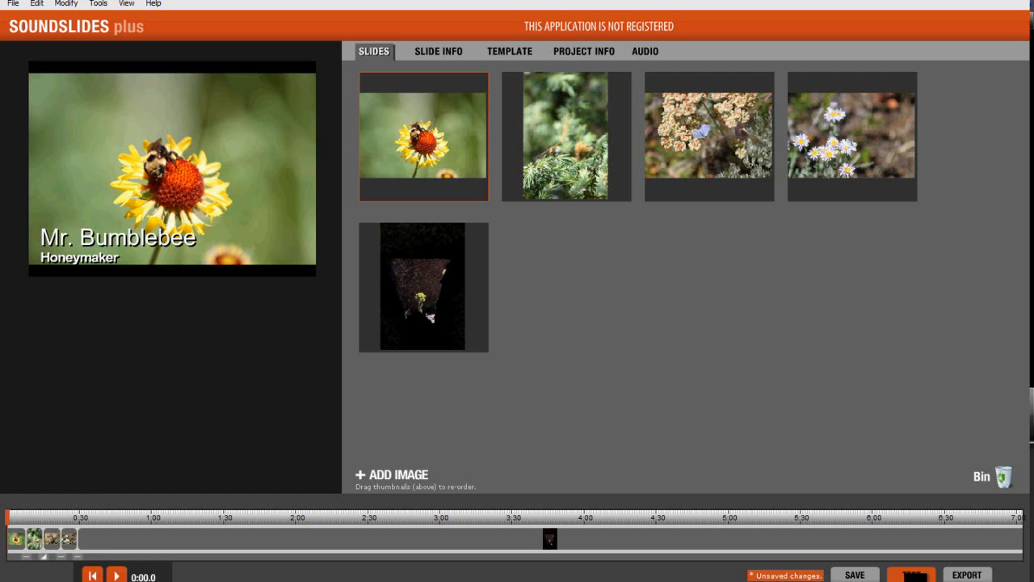
Test the slide show in the browser to check the transition into the butterfly slide, and close the preview
click(913, 575)
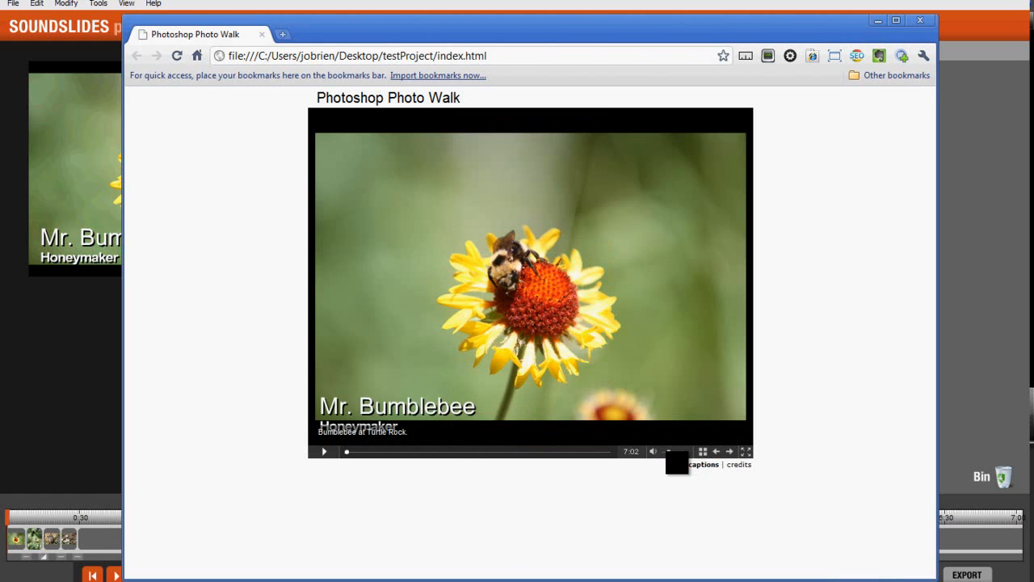
click(326, 451)
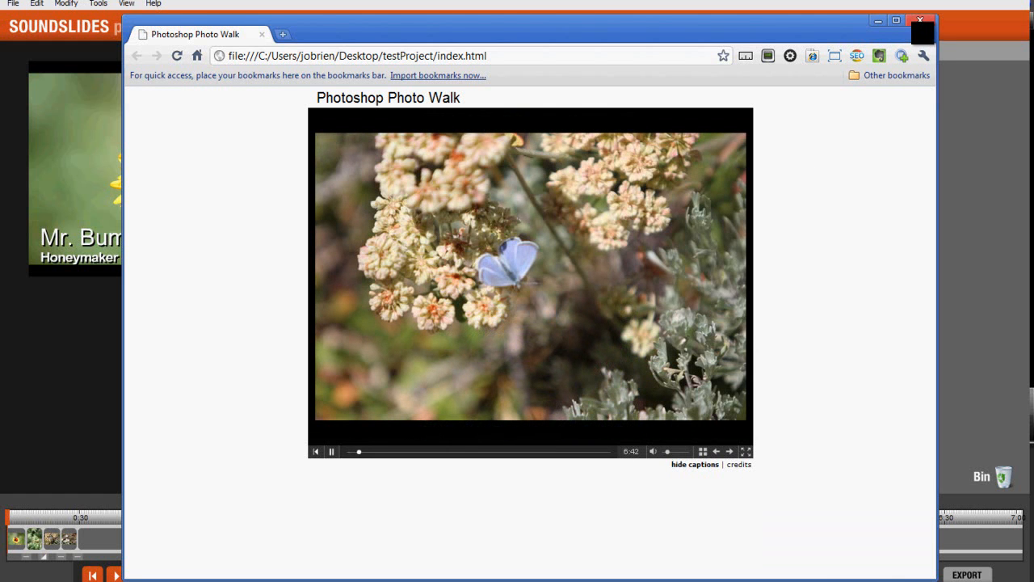
click(920, 21)
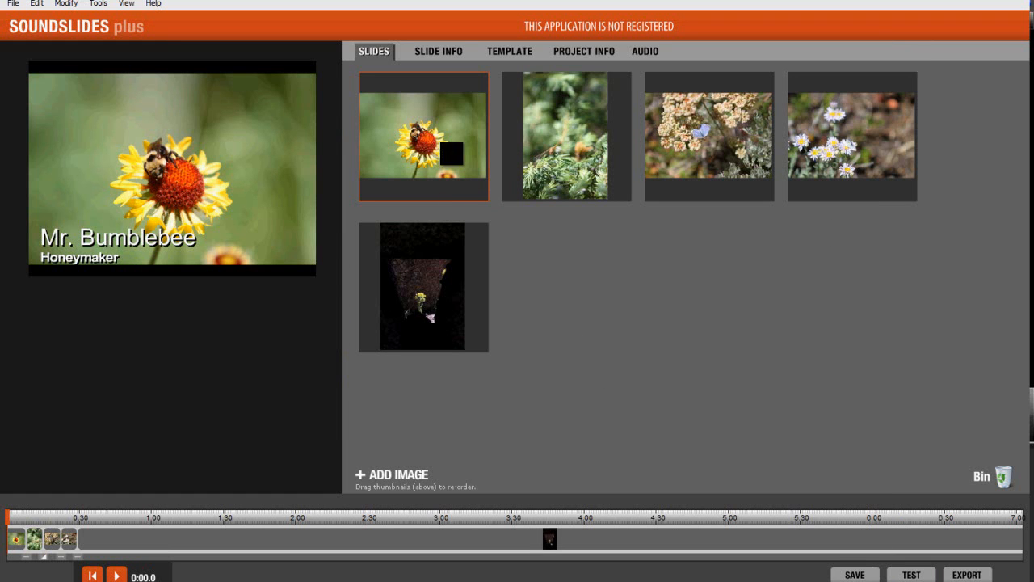
Add movement to the bumblebee slide by zooming its end frame to the maximum and centring it on the flower
click(438, 57)
click(429, 72)
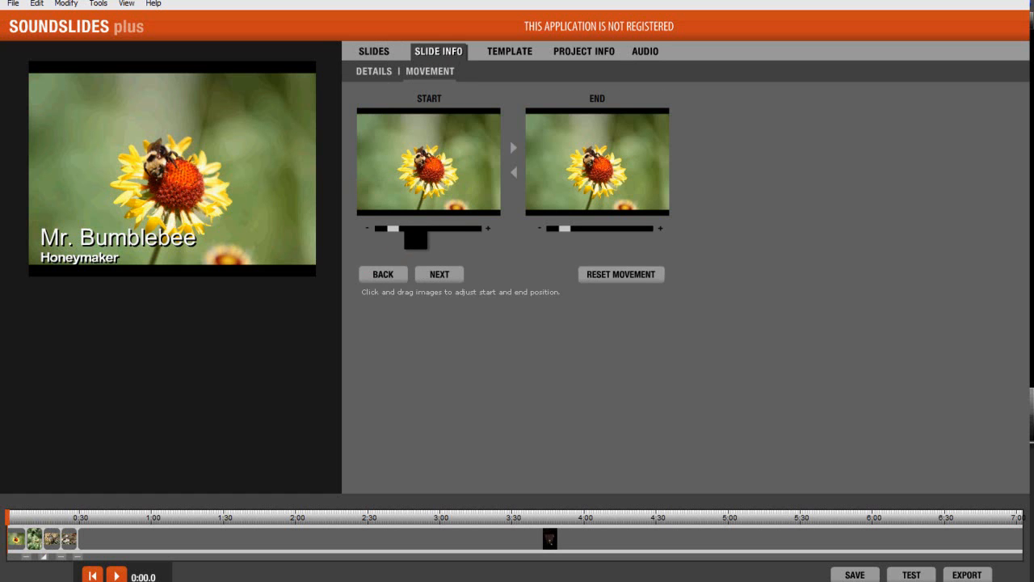
mouse_move(471, 180)
mouse_down()
mouse_move(415, 185)
mouse_move(485, 178)
mouse_move(508, 190)
mouse_move(469, 183)
mouse_up()
drag(559, 227, 658, 247)
drag(654, 211, 594, 154)
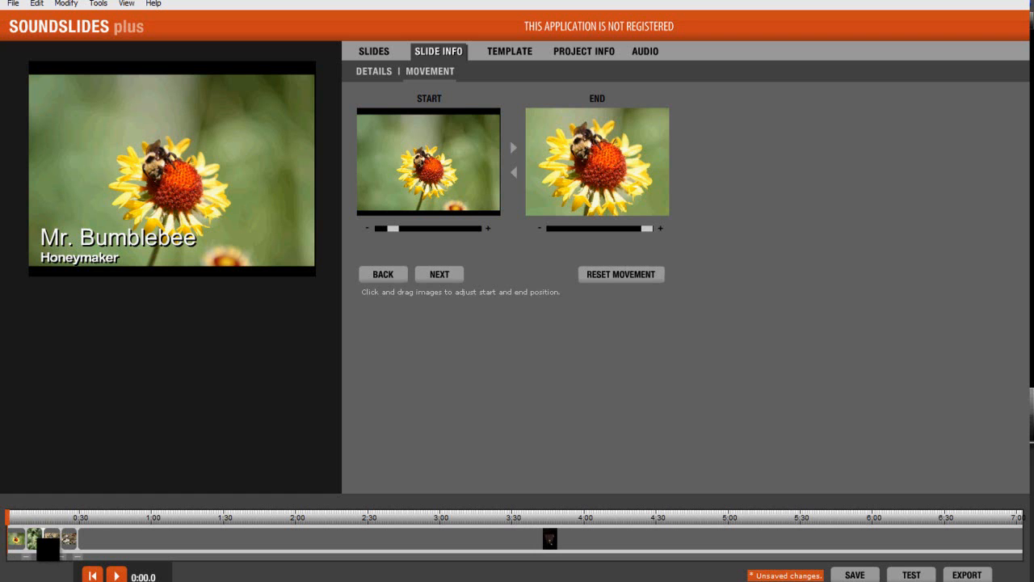
Zoom the end frames of the evergreen branch and blue butterfly slides to the maximum, repositioning each image around its subject
click(38, 517)
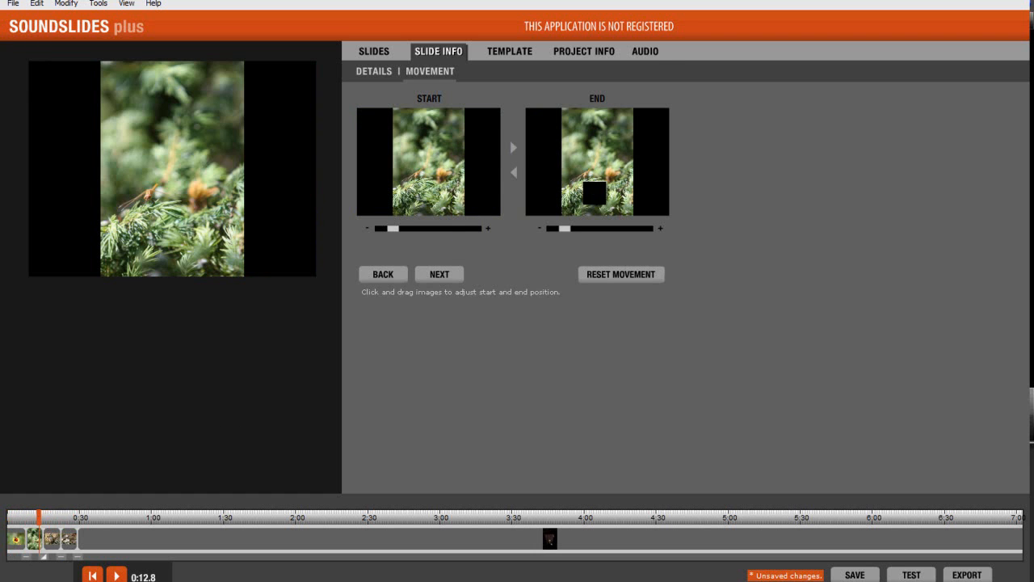
drag(568, 229, 589, 136)
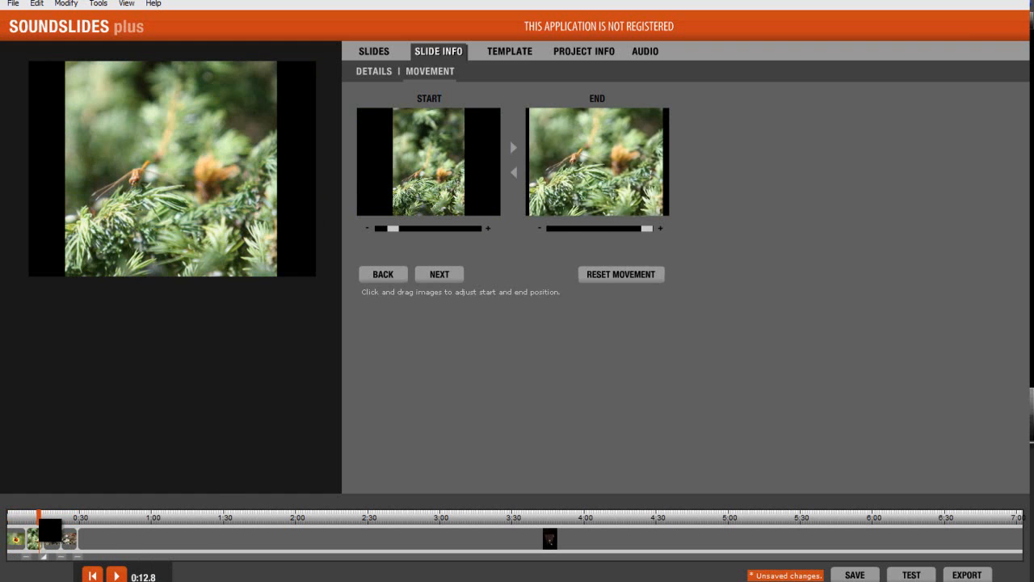
click(57, 529)
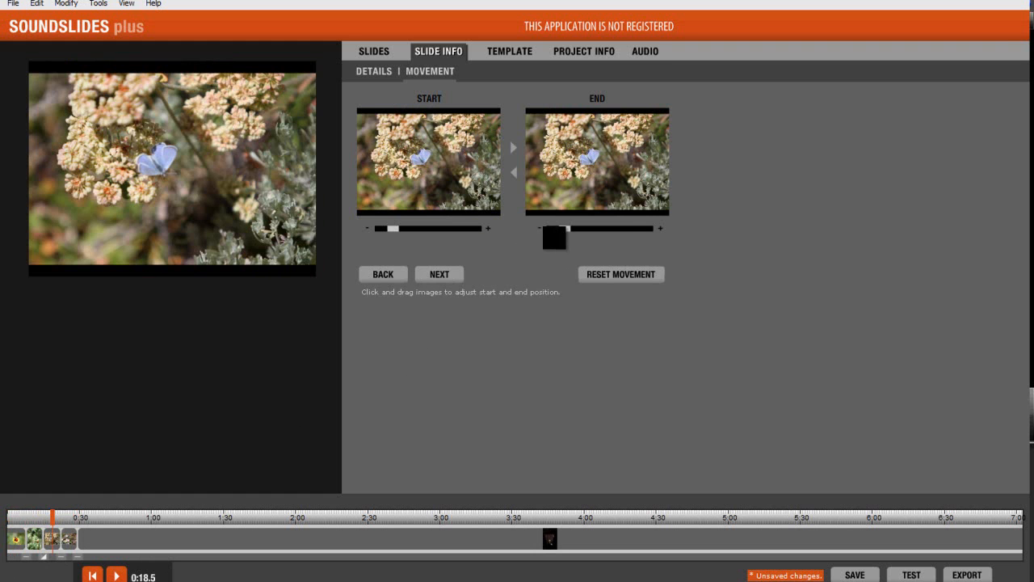
drag(570, 229, 589, 161)
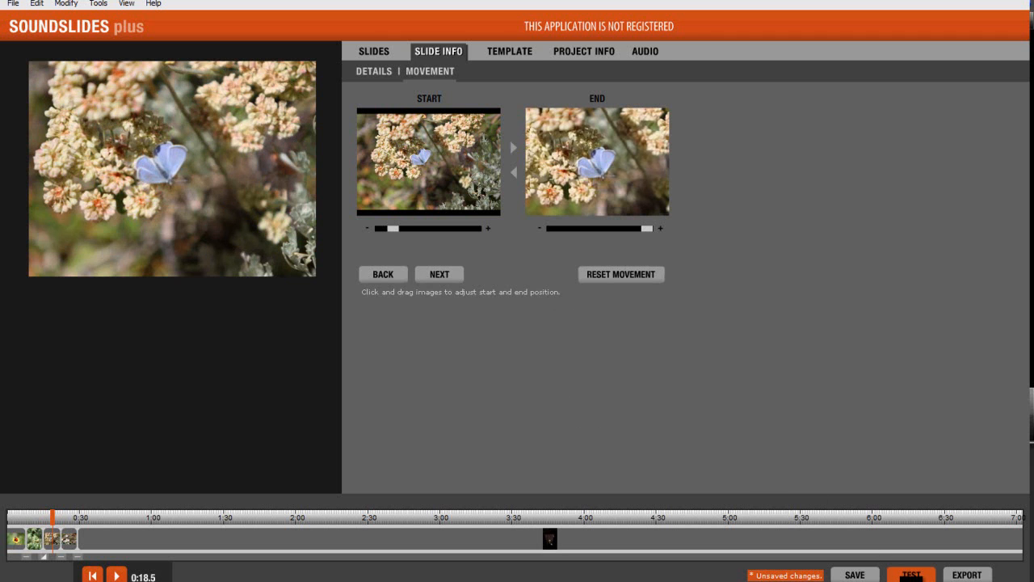
Test the slide show in the browser to check the zoom movement on the first three slides, and close the preview
click(911, 574)
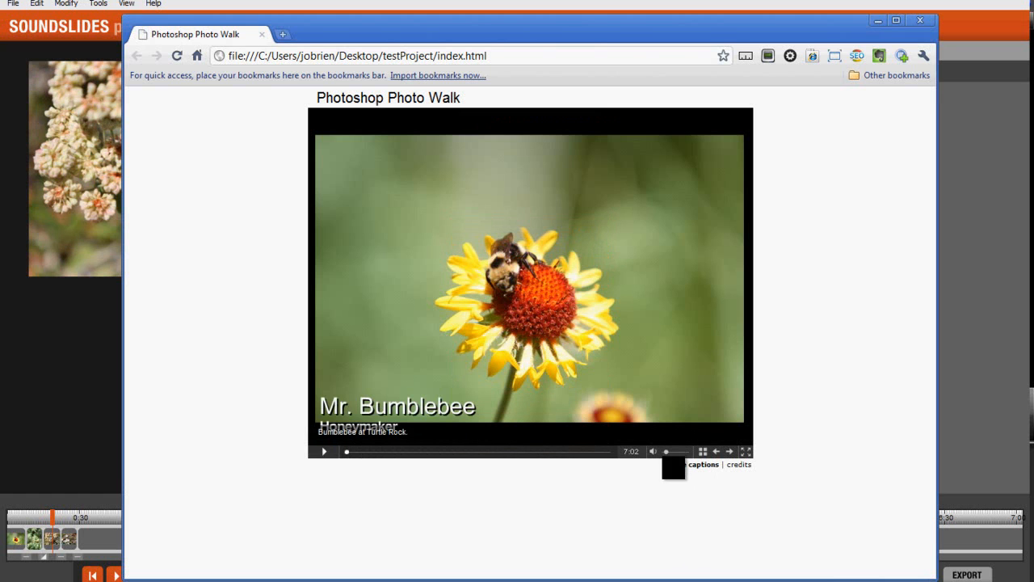
click(324, 450)
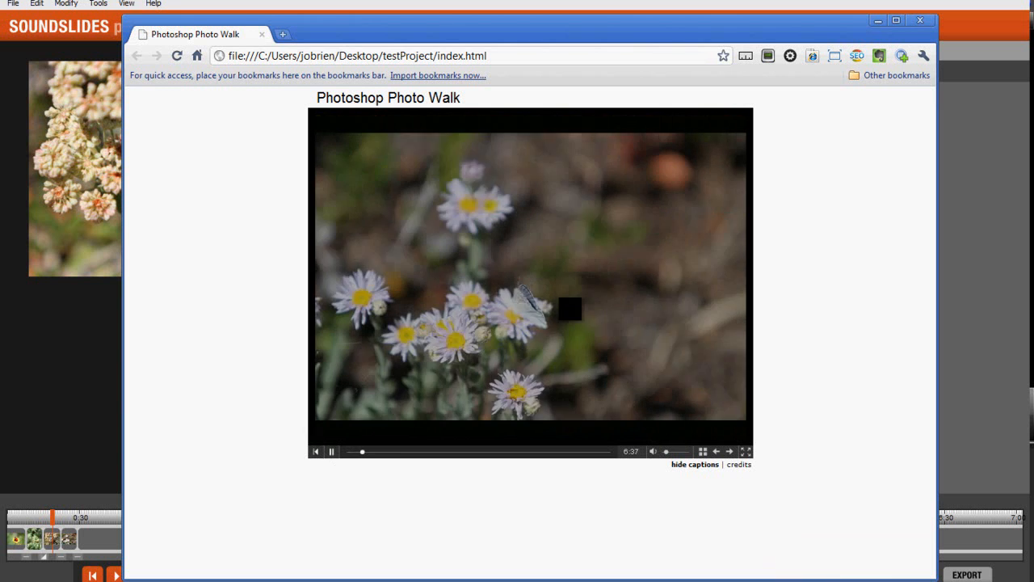
click(925, 24)
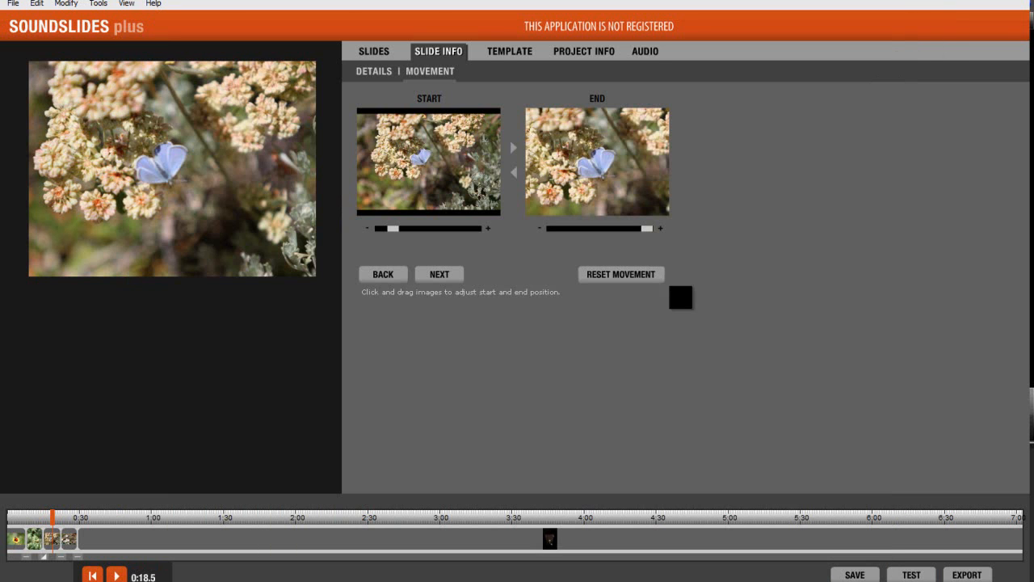